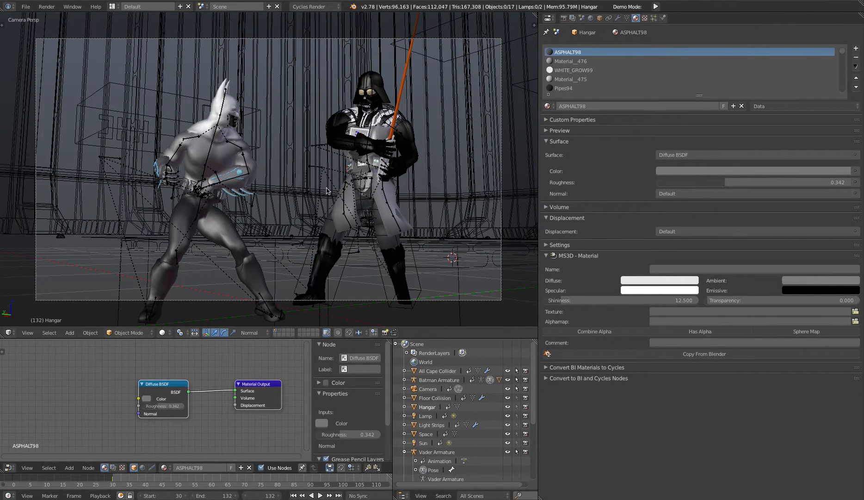
- Place the 3D cursor in the hangar scene viewport
{"action": "left_click", "coordinate": [446, 312]}
- Switch the viewport to Rendered shading (Shift+Z) to reveal pink missing textures
{"action": "key", "text": "shift+z"}
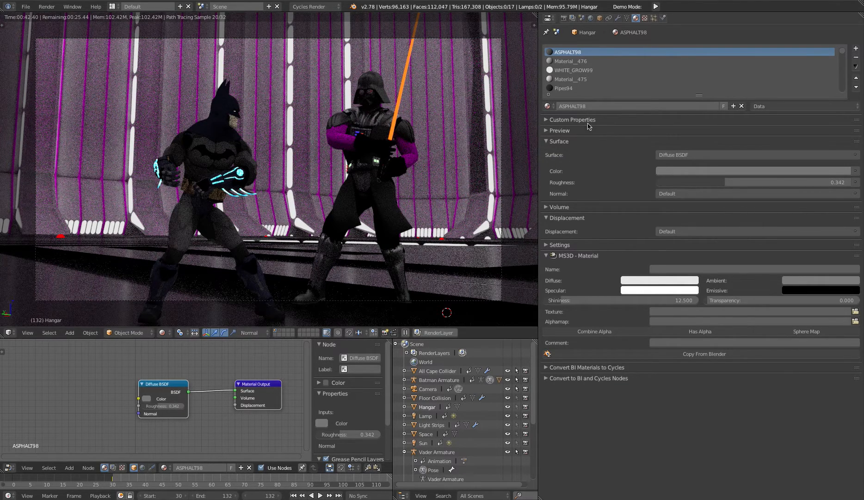
- Select Material_475 and inspect its Image Texture node, cancelling the image browser
{"action": "left_click", "coordinate": [581, 62]}
{"action": "left_click", "coordinate": [585, 70]}
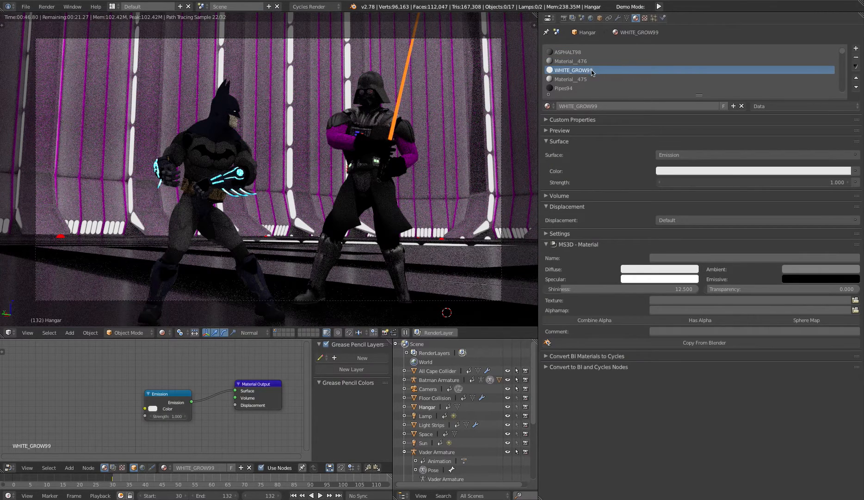
{"action": "middle_click_drag", "start_coordinate": [121, 357], "coordinate": [172, 409]}
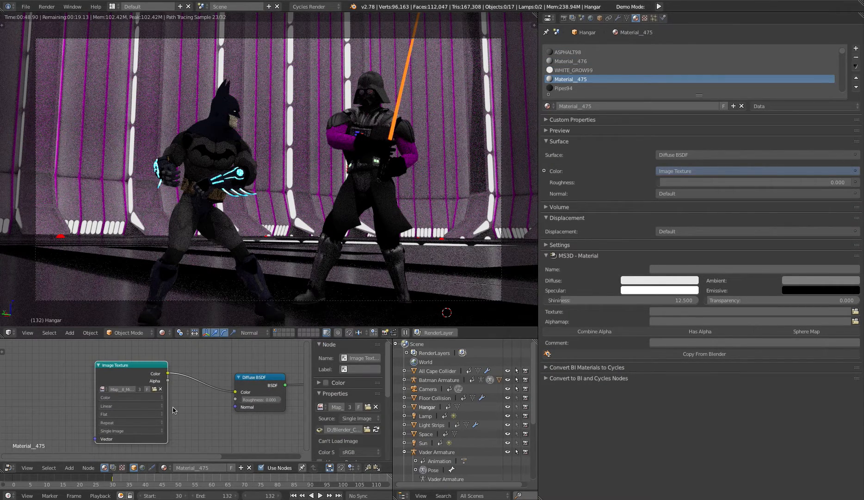
{"action": "left_click", "coordinate": [155, 389]}
{"action": "key", "text": "Escape"}
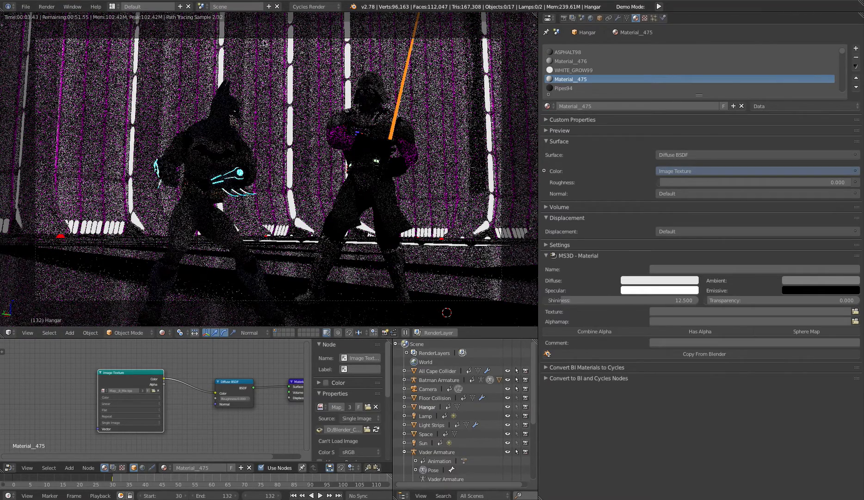
- Bring up the File menu's External Data options
{"action": "left_click", "coordinate": [26, 7]}
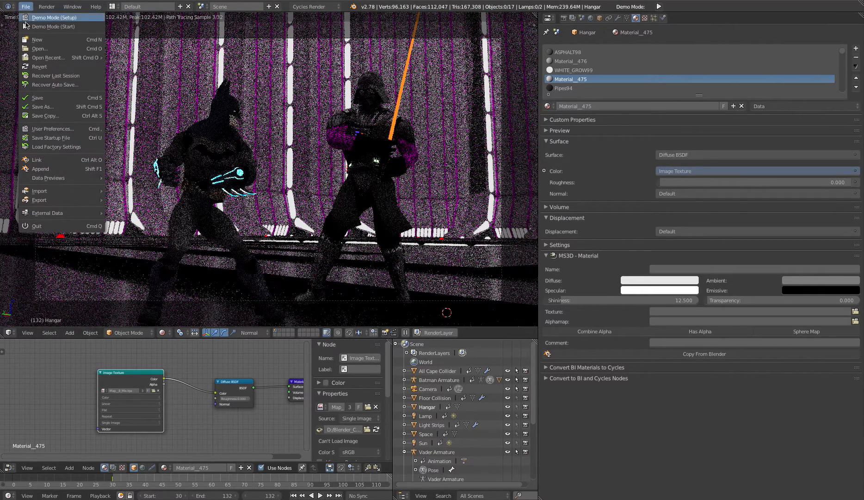
{"action": "left_click", "coordinate": [60, 213]}
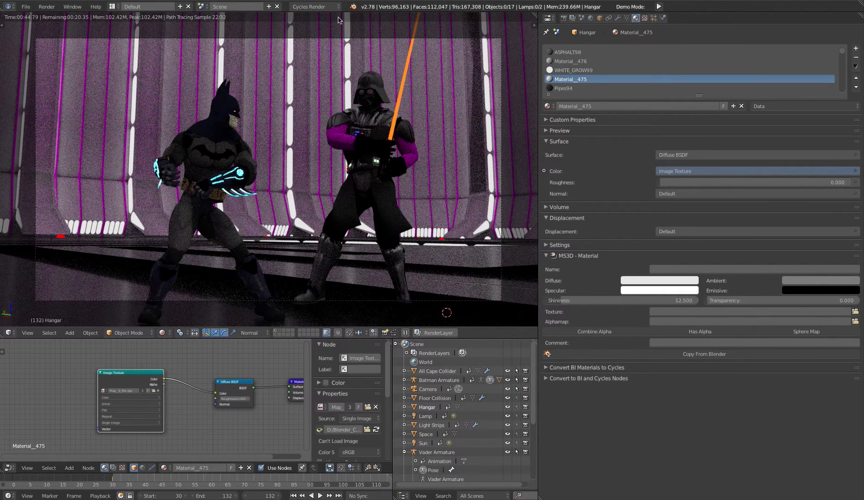
- Expand the Info log and run Report Missing Files to list the not-found texture paths
{"action": "left_click_drag", "start_coordinate": [350, 12], "coordinate": [361, 102]}
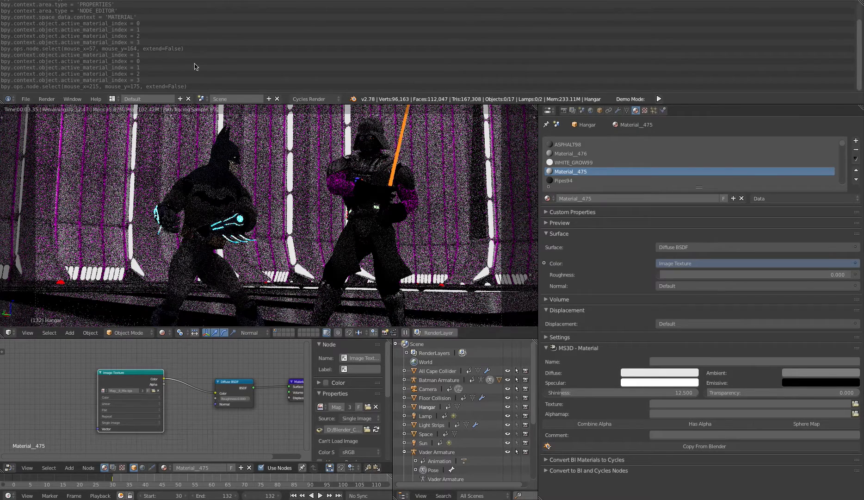
{"action": "left_click", "coordinate": [25, 98]}
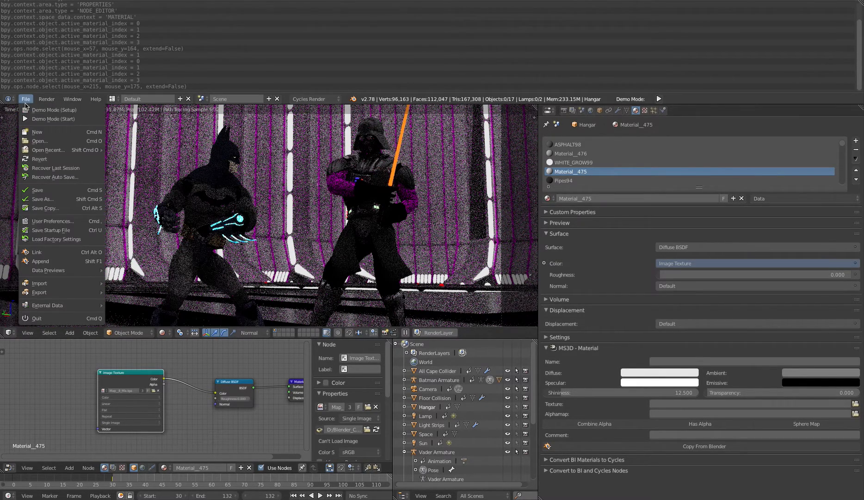
{"action": "key", "text": "Escape"}
{"action": "left_click", "coordinate": [25, 98]}
{"action": "mouse_move", "coordinate": [47, 306]}
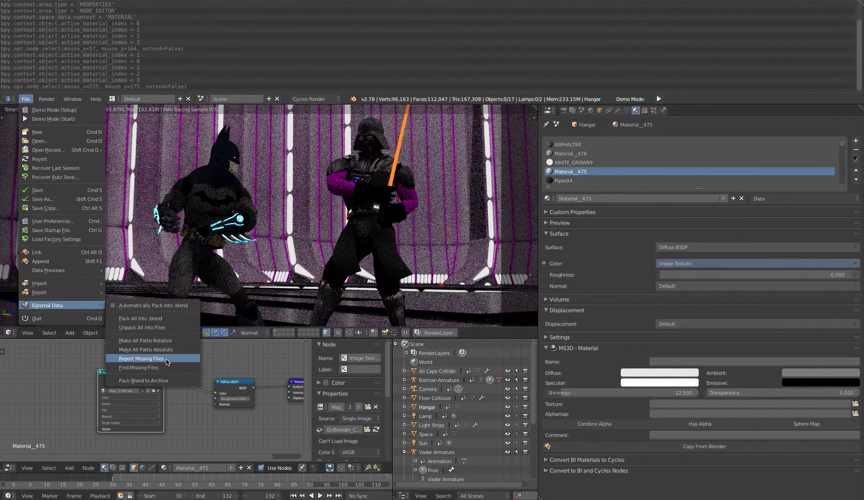
{"action": "left_click", "coordinate": [166, 362]}
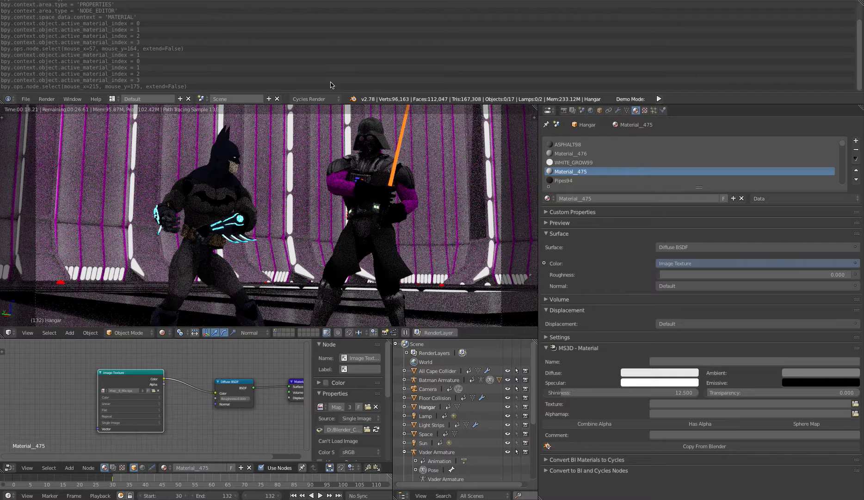
{"action": "scroll", "coordinate": [331, 84], "scroll_direction": "down", "scroll_amount": 5}
{"action": "scroll", "coordinate": [311, 67], "scroll_direction": "up", "scroll_amount": 2}
{"action": "scroll", "coordinate": [293, 58], "scroll_direction": "down", "scroll_amount": 1}
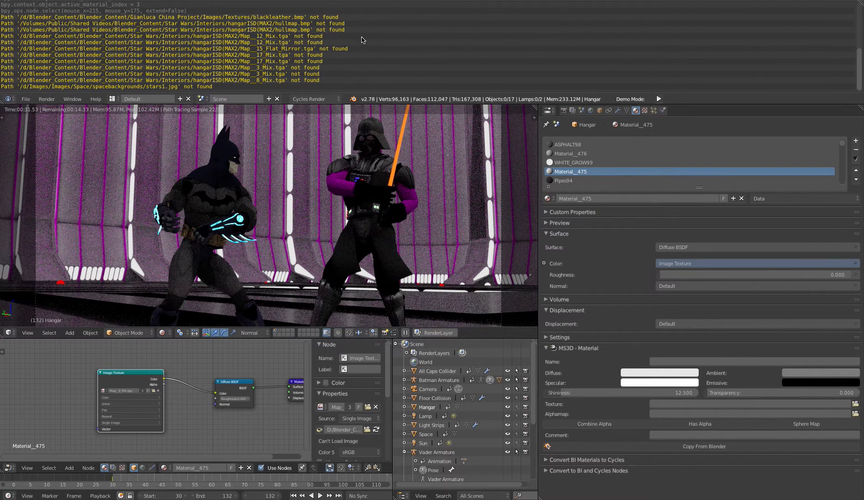
- Run Find Missing Files on the hangarISD texture folder to relink the hangar wall textures
{"action": "left_click", "coordinate": [25, 99]}
{"action": "mouse_move", "coordinate": [48, 306]}
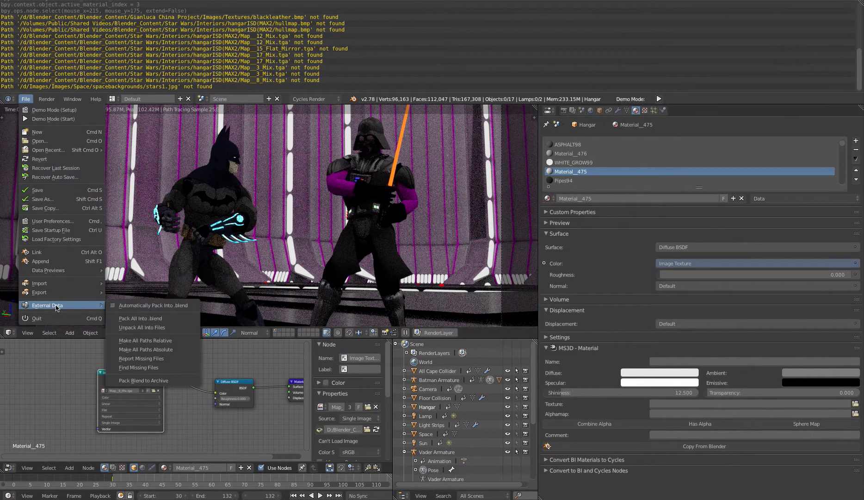
{"action": "left_click", "coordinate": [154, 367]}
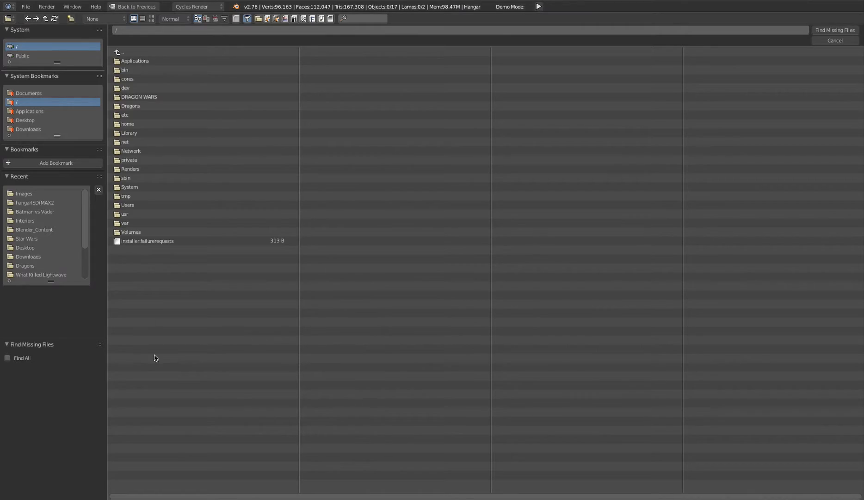
{"action": "left_click", "coordinate": [45, 204]}
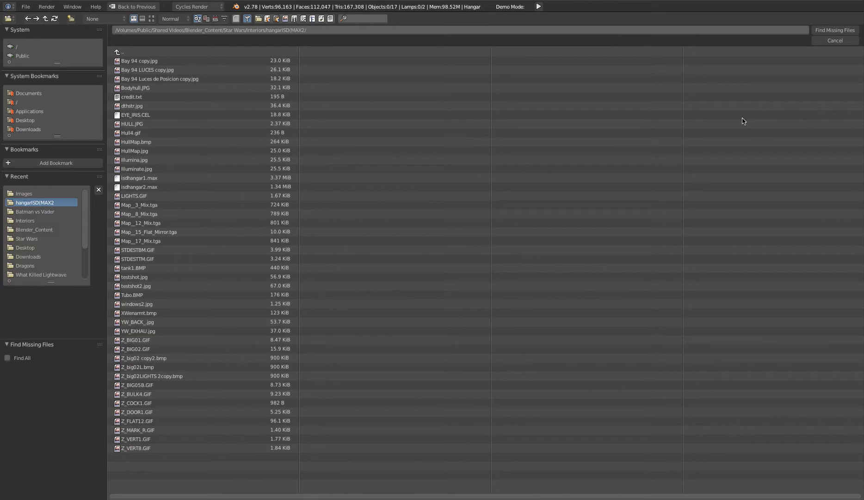
{"action": "left_click", "coordinate": [835, 32]}
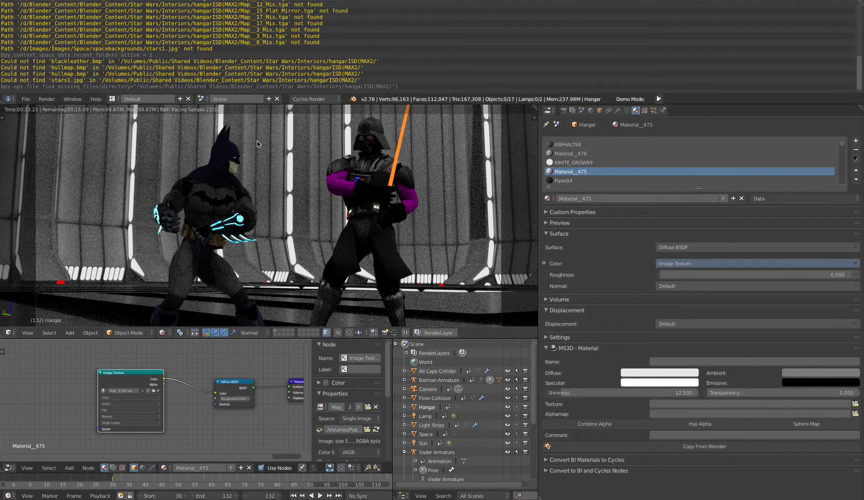
- Run Find Missing Files again on the Shared Videos/Images folder, leaving only hullmap.bmp unfound
{"action": "left_click", "coordinate": [25, 100]}
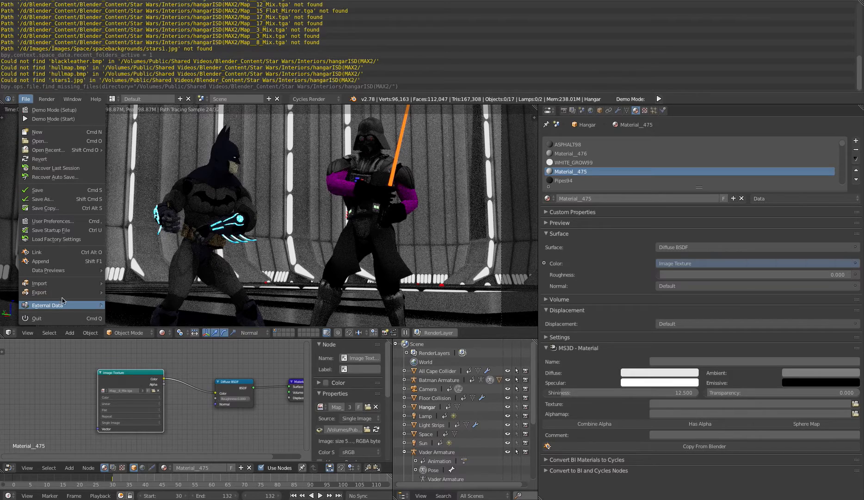
{"action": "mouse_move", "coordinate": [49, 305]}
{"action": "left_click", "coordinate": [150, 370]}
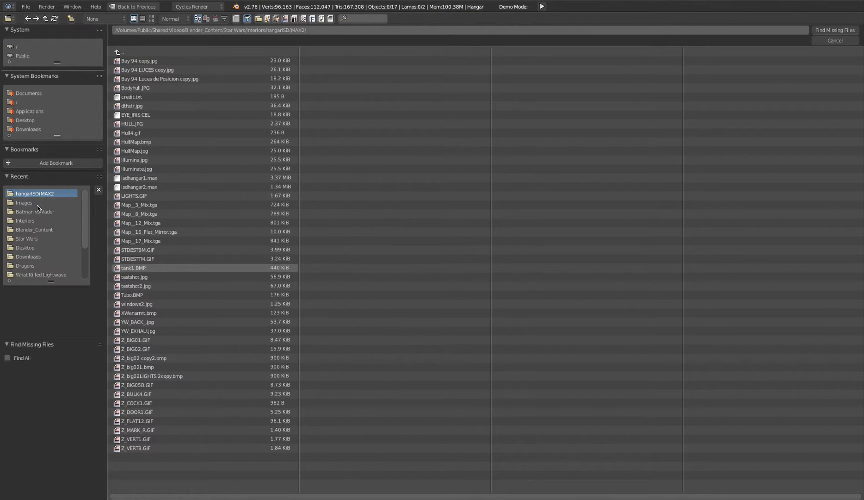
{"action": "left_click", "coordinate": [34, 223]}
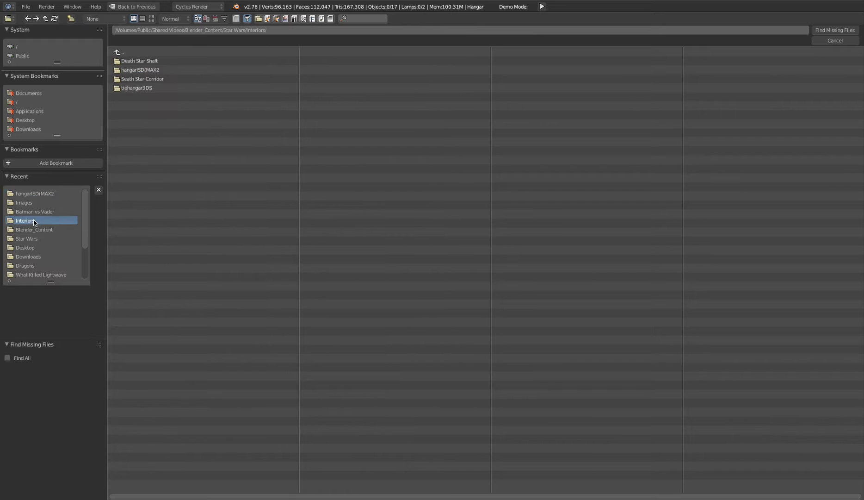
{"action": "left_click", "coordinate": [127, 52]}
{"action": "left_click", "coordinate": [132, 53]}
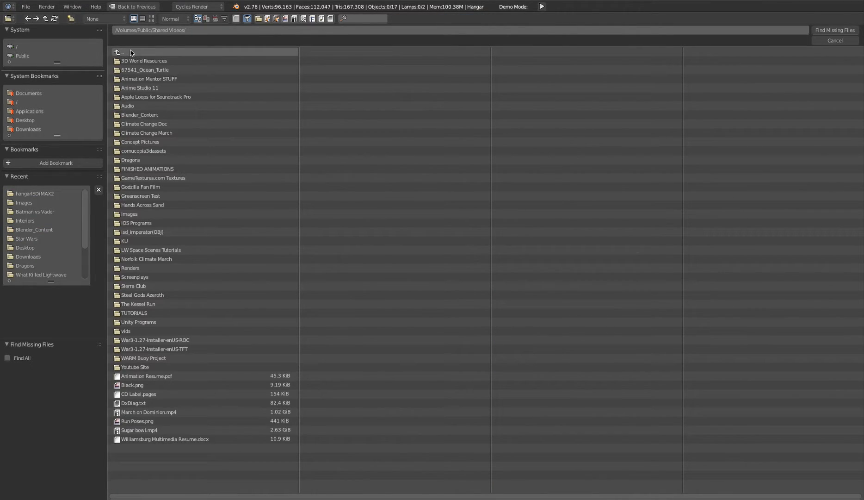
{"action": "left_click", "coordinate": [132, 53]}
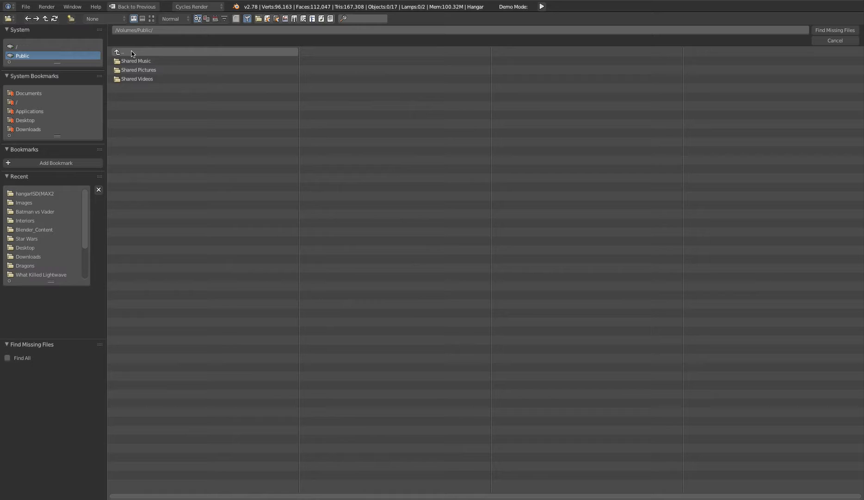
{"action": "left_click", "coordinate": [138, 78]}
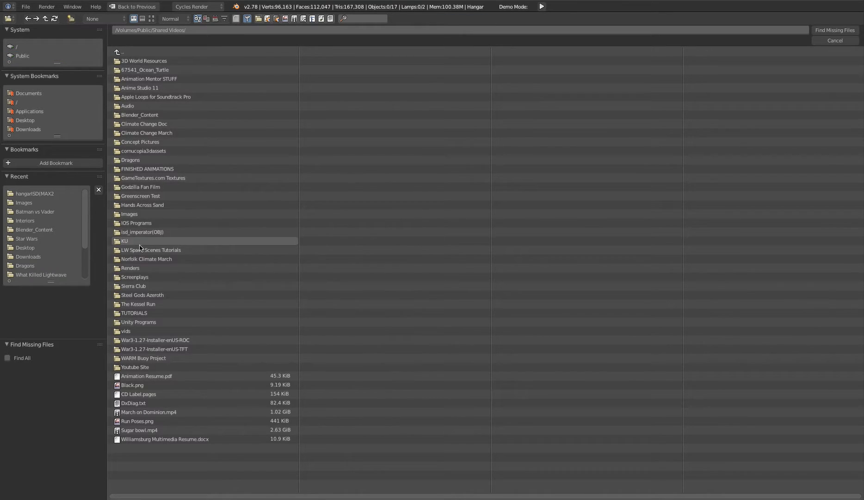
{"action": "left_click", "coordinate": [140, 217]}
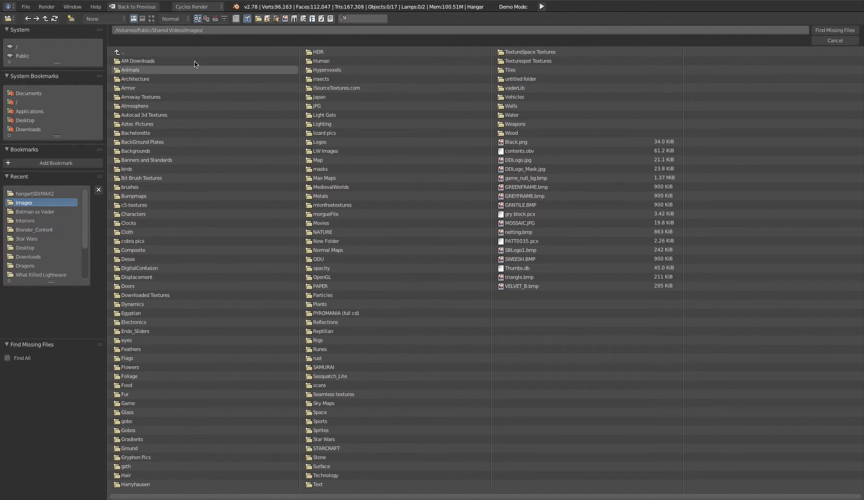
{"action": "left_click", "coordinate": [835, 31]}
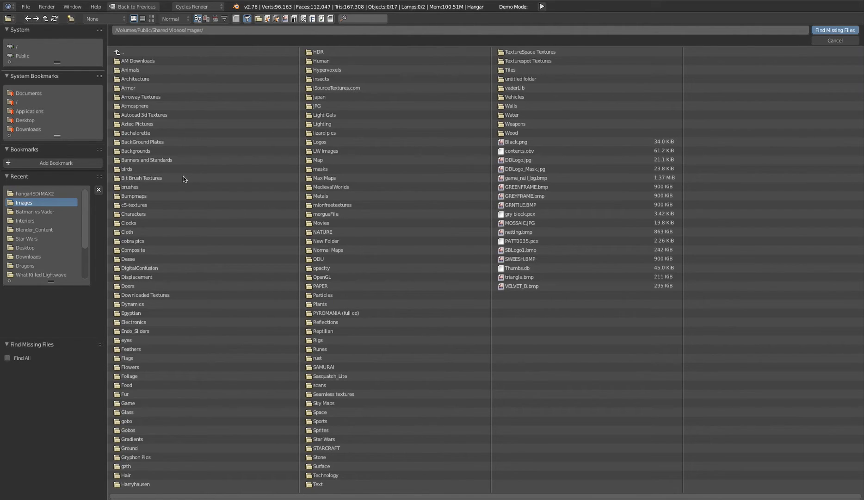
- Confirm the file browser and let the hangar preview re-render without pink textures
{"action": "key", "text": "Return"}
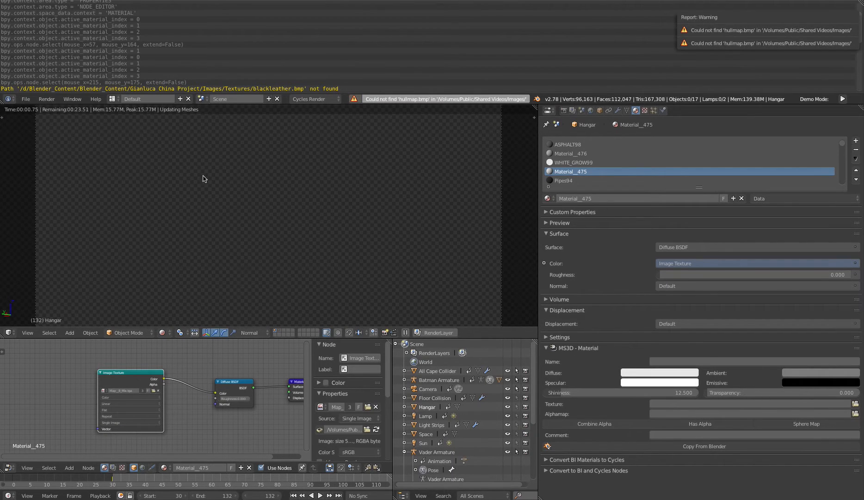